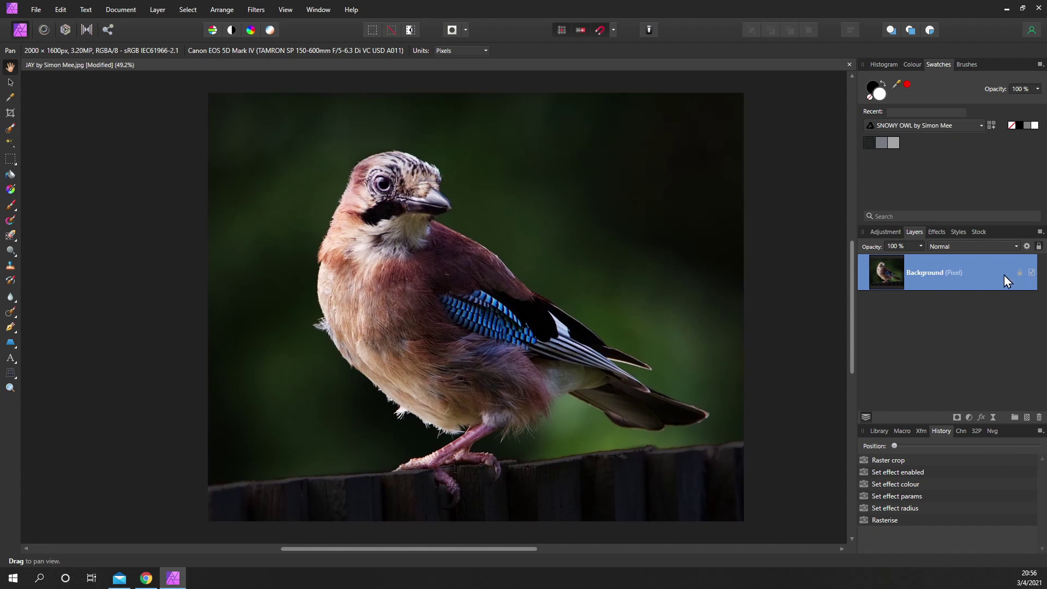
# Enable the Outline layer effect and set its colour to white
pyautogui.click(981, 417)
pyautogui.click(655, 261)
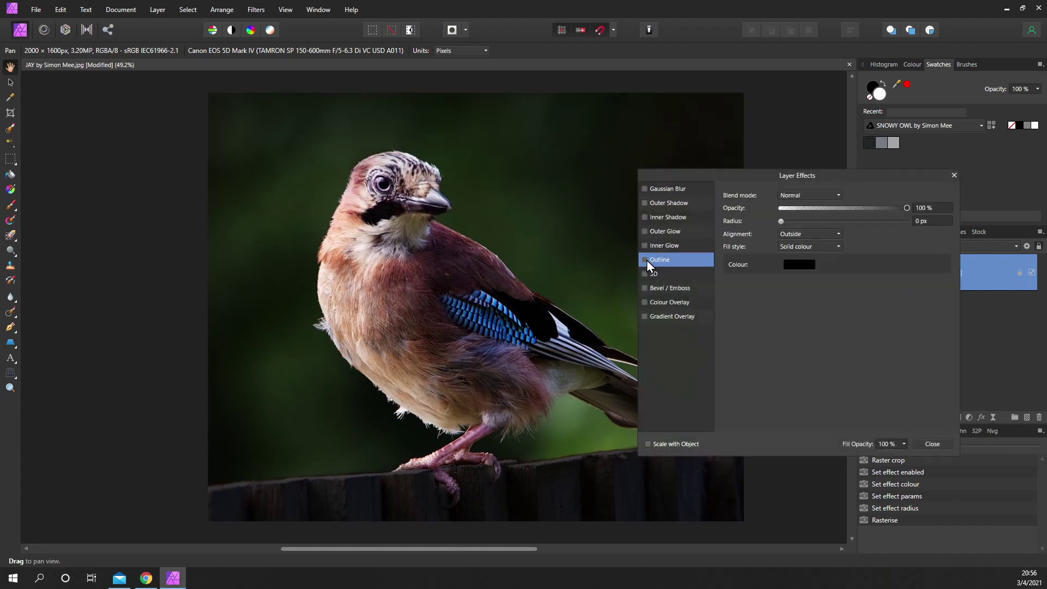
pyautogui.click(645, 259)
pyautogui.click(810, 266)
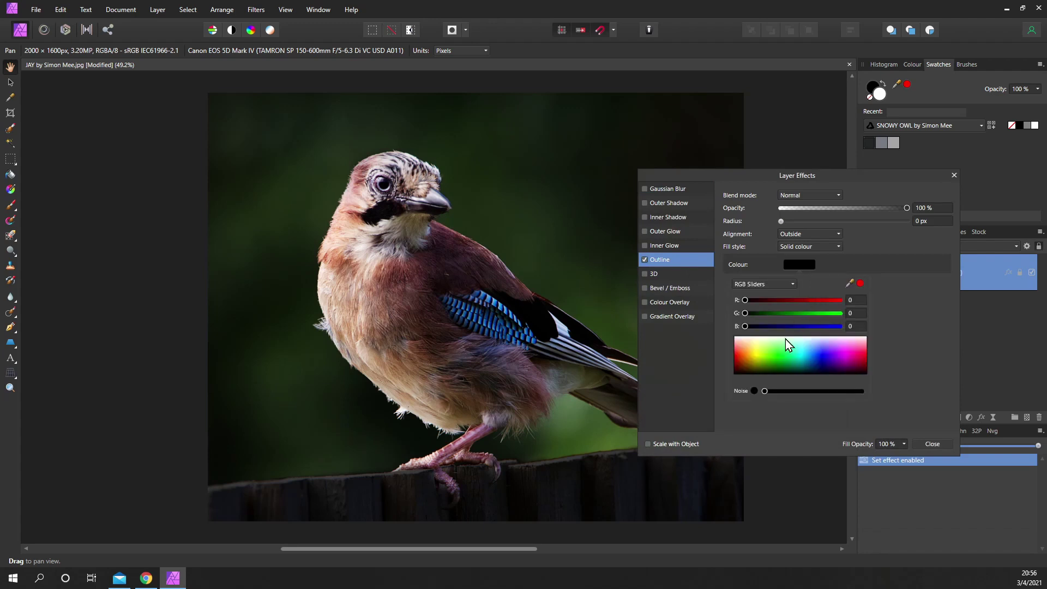
pyautogui.moveTo(780, 356); pyautogui.dragTo(776, 322)
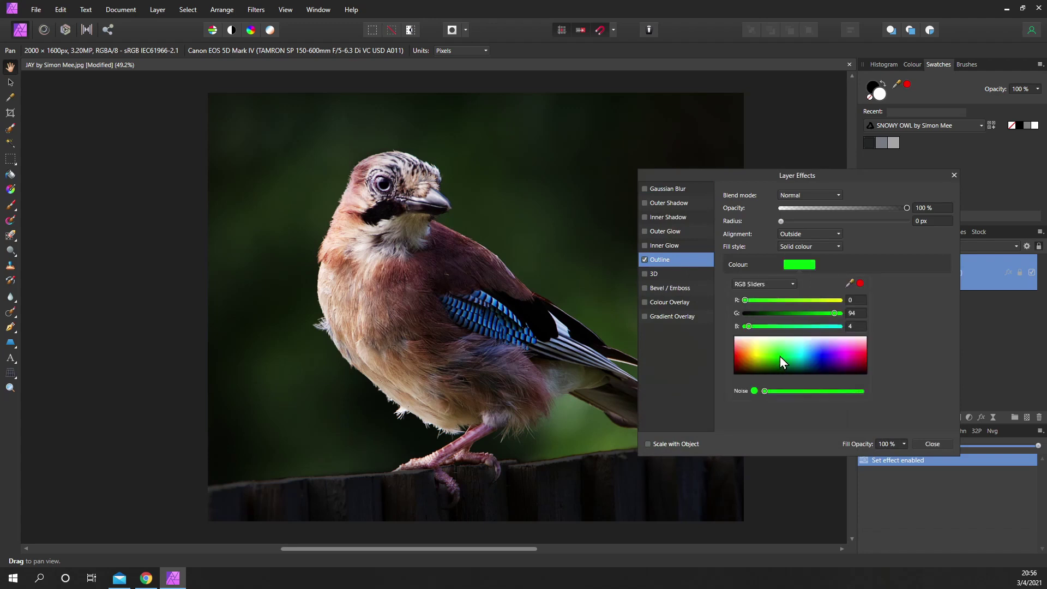
# Align the outline Inside with a radius of about 8.5 px and confirm the effect
pyautogui.click(795, 235)
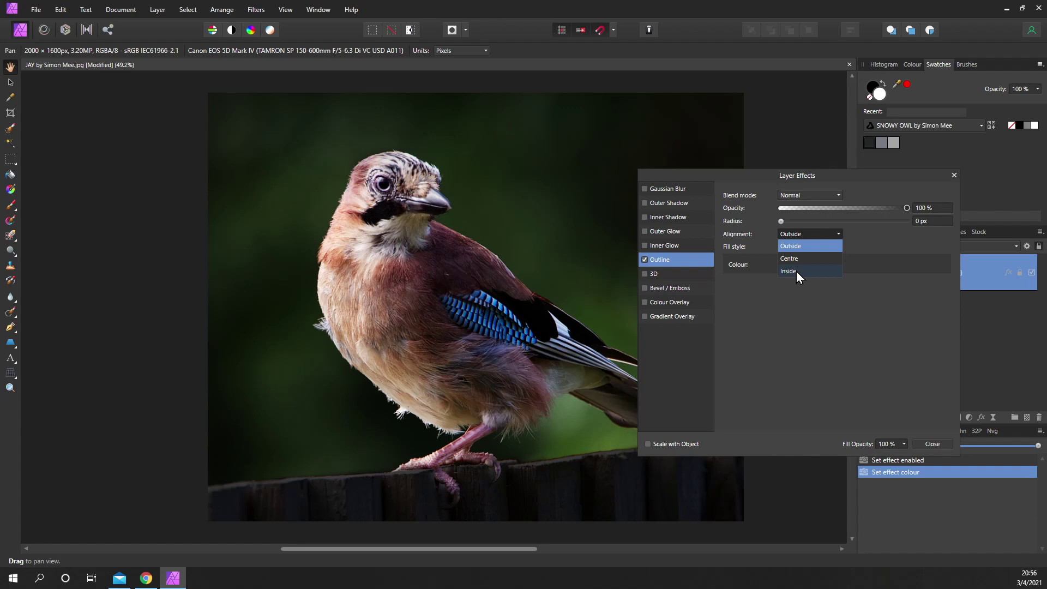
pyautogui.click(795, 271)
pyautogui.moveTo(779, 222); pyautogui.dragTo(832, 221)
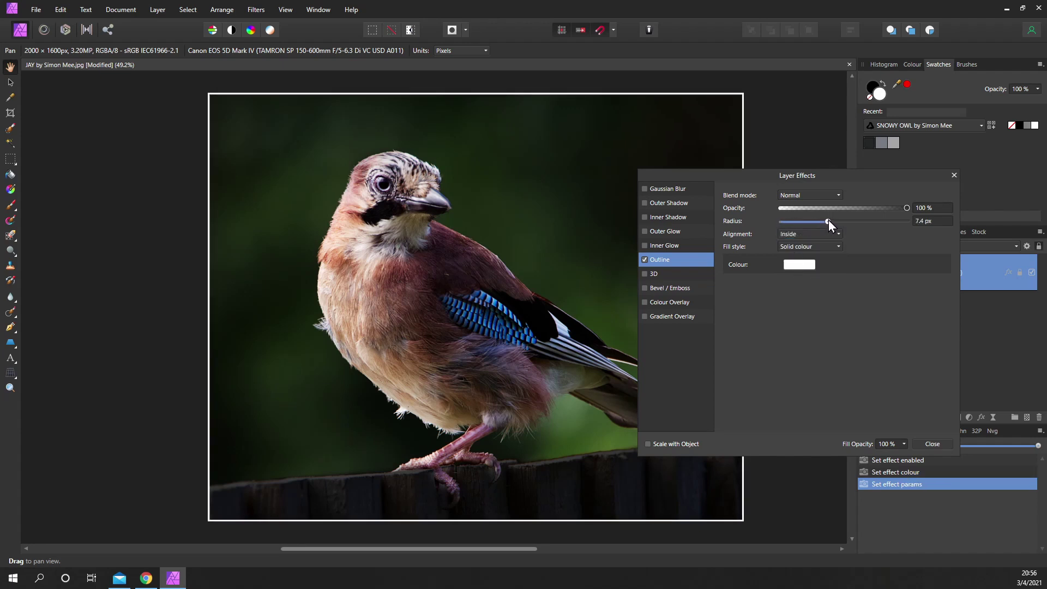
pyautogui.click(933, 443)
pyautogui.moveTo(542, 302); pyautogui.dragTo(522, 304)
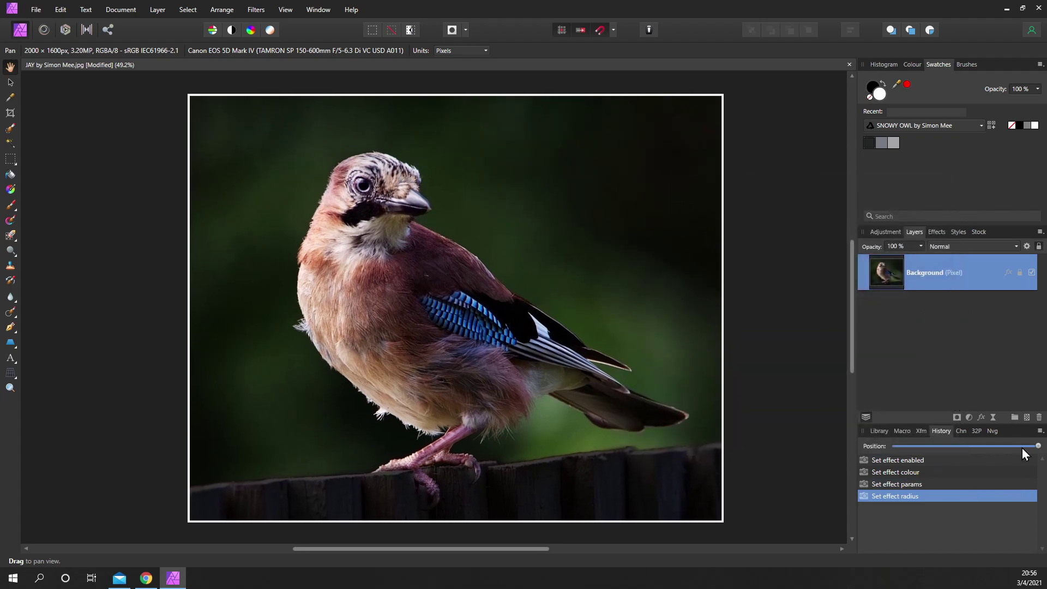
# Rewind history to remove the outline, then crop the photo tighter to 1776 × 1415 px
pyautogui.moveTo(1037, 446); pyautogui.dragTo(893, 459)
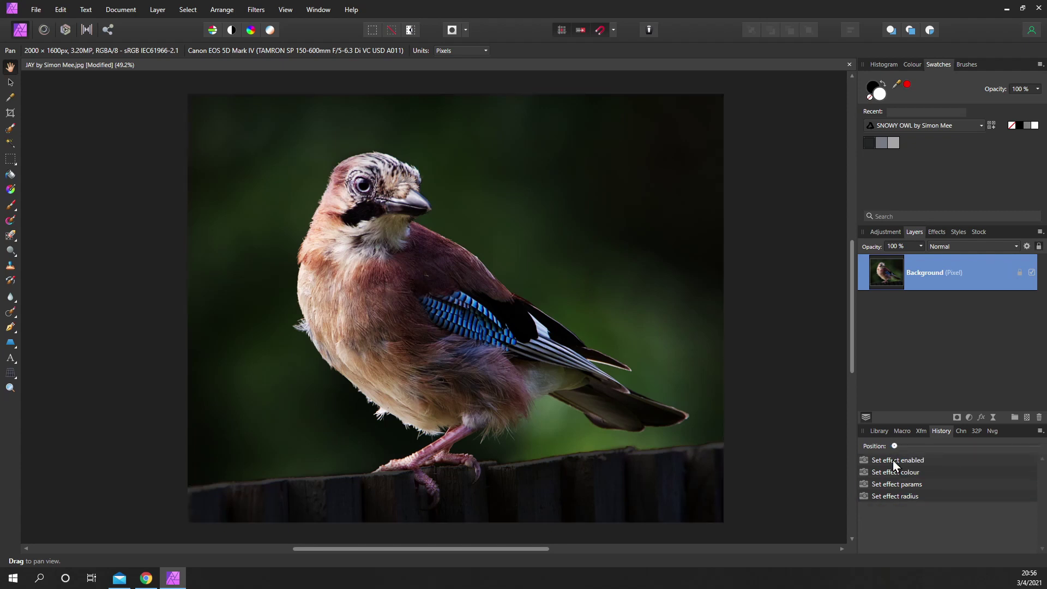
pyautogui.click(11, 113)
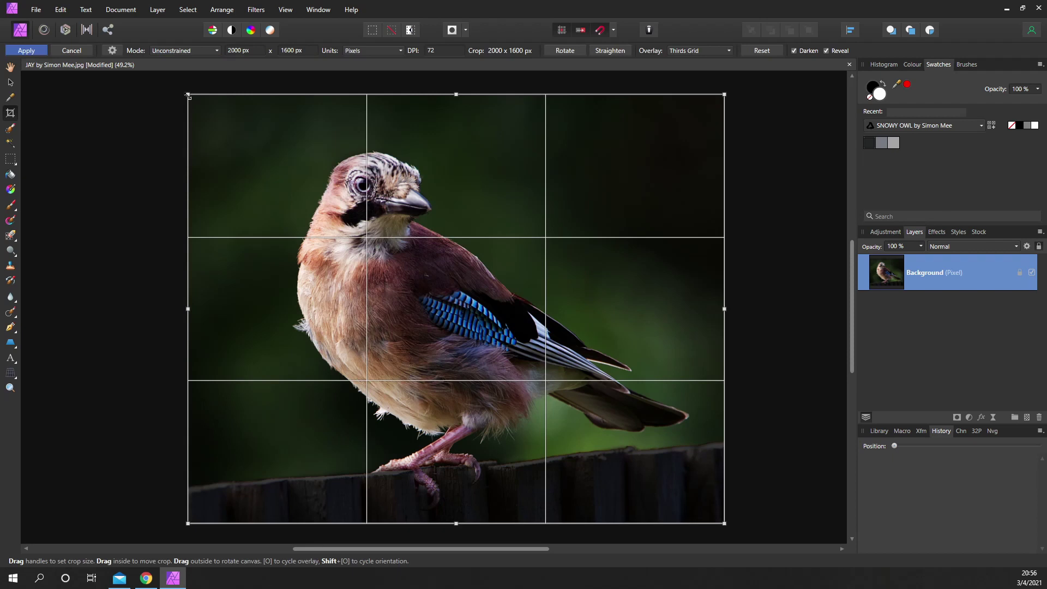
pyautogui.moveTo(188, 95); pyautogui.dragTo(217, 123)
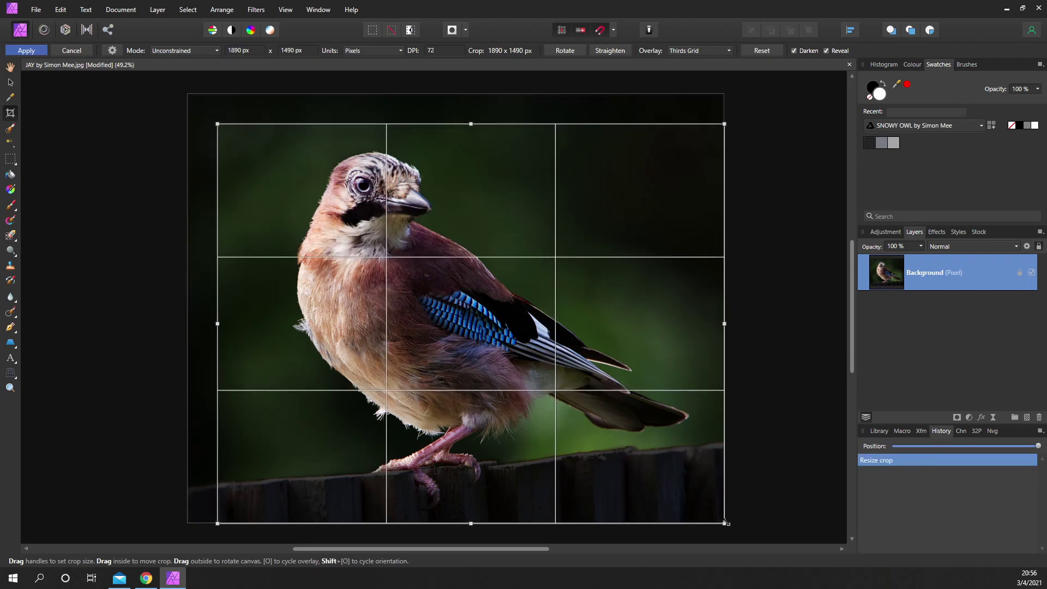
pyautogui.moveTo(724, 523); pyautogui.dragTo(693, 503)
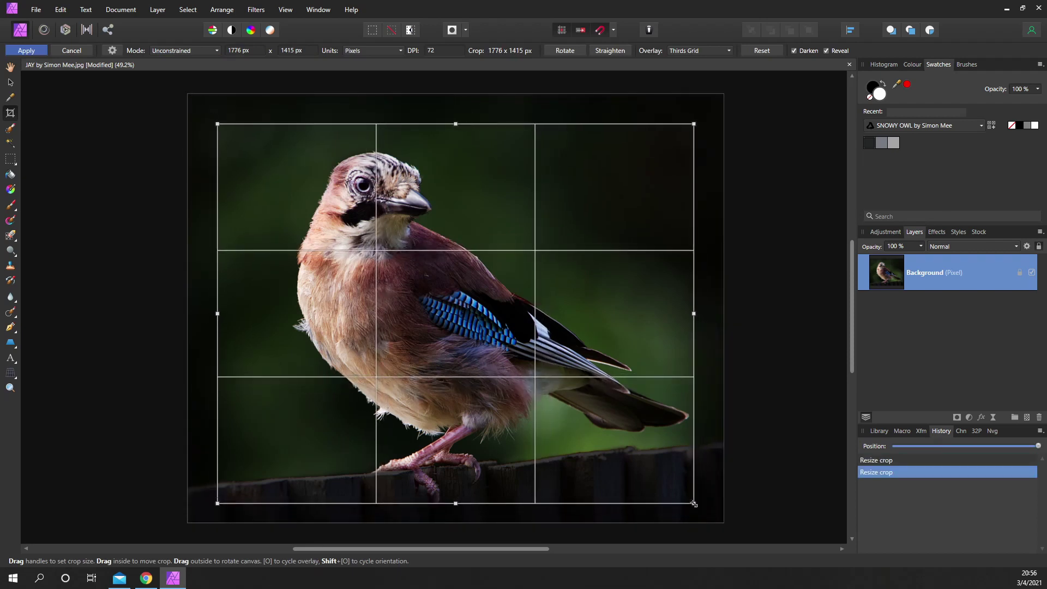
pyautogui.click(26, 50)
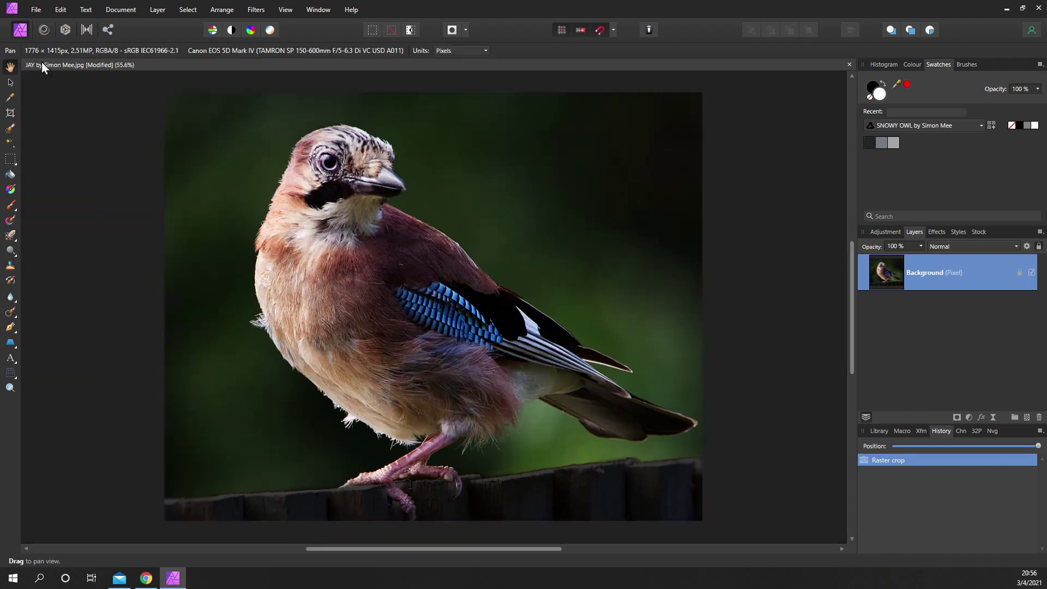
# Reapply a white Outline effect aligned Inside with a 6 px radius on the cropped photo
pyautogui.click(981, 416)
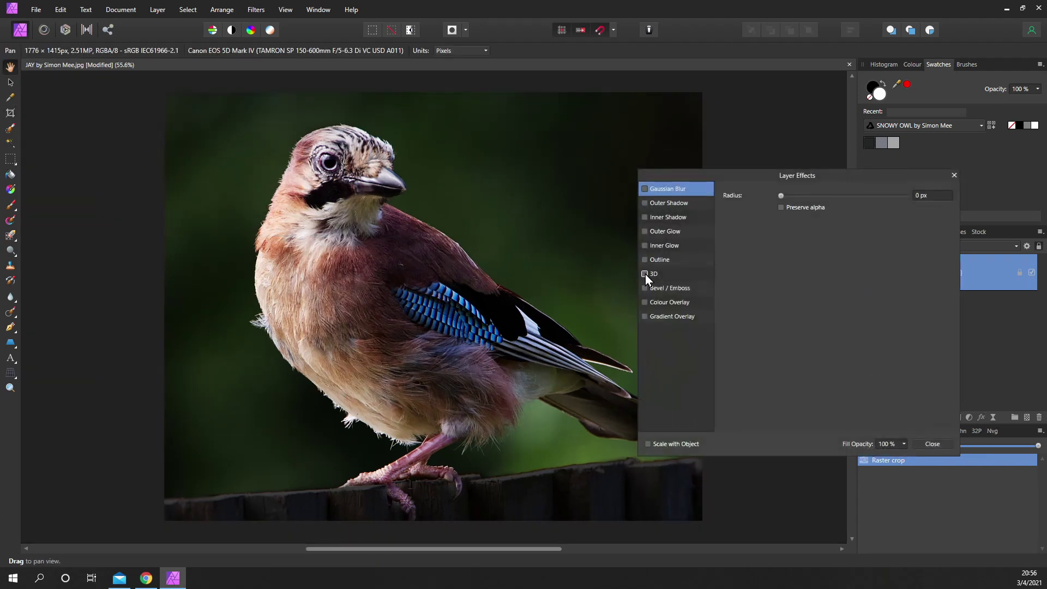
pyautogui.click(661, 261)
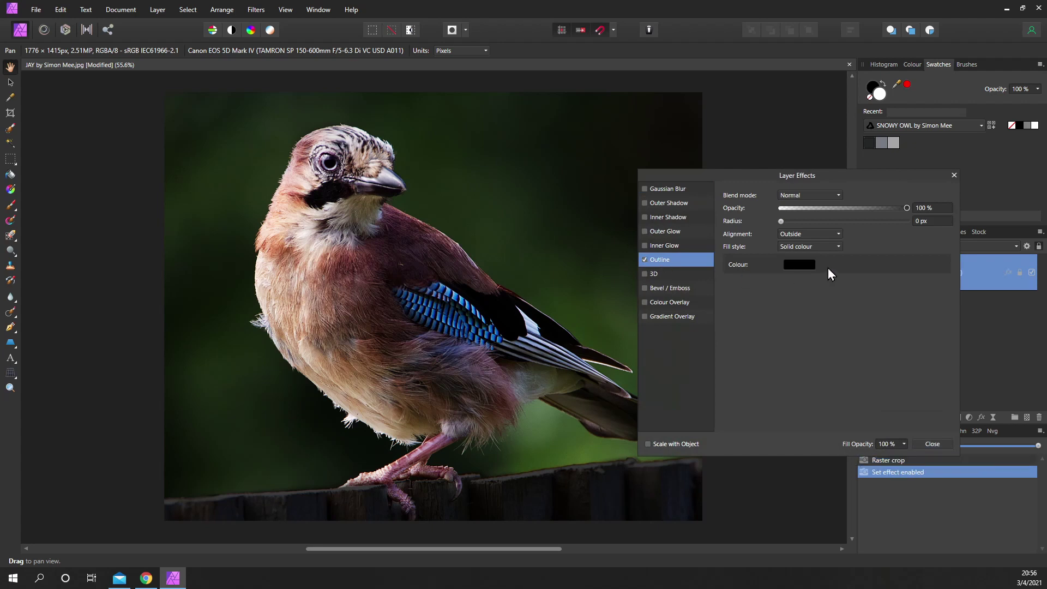
pyautogui.click(808, 265)
pyautogui.moveTo(798, 341); pyautogui.dragTo(790, 326)
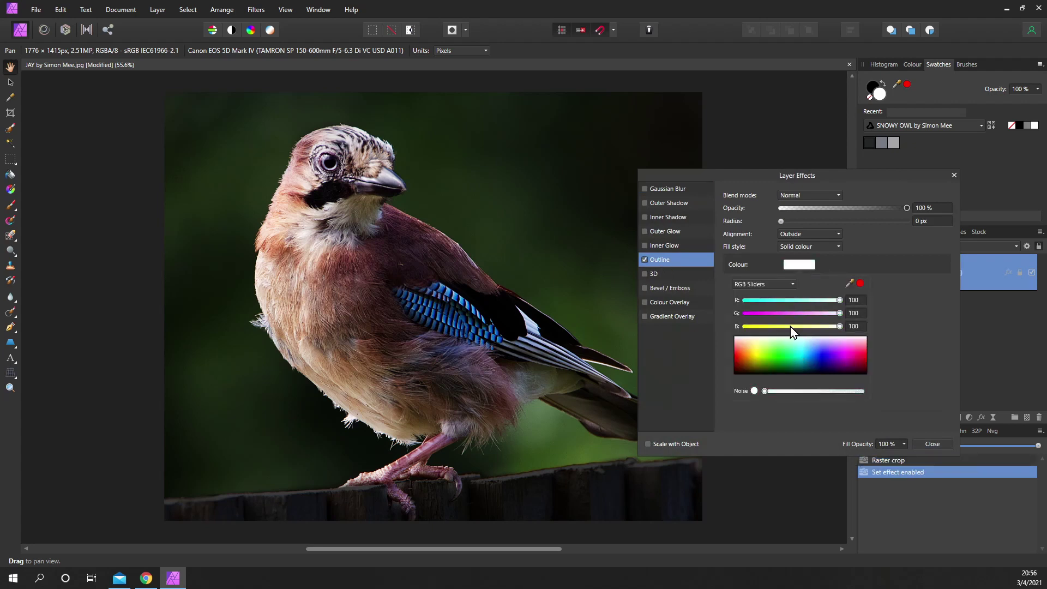
pyautogui.click(785, 234)
pyautogui.click(792, 271)
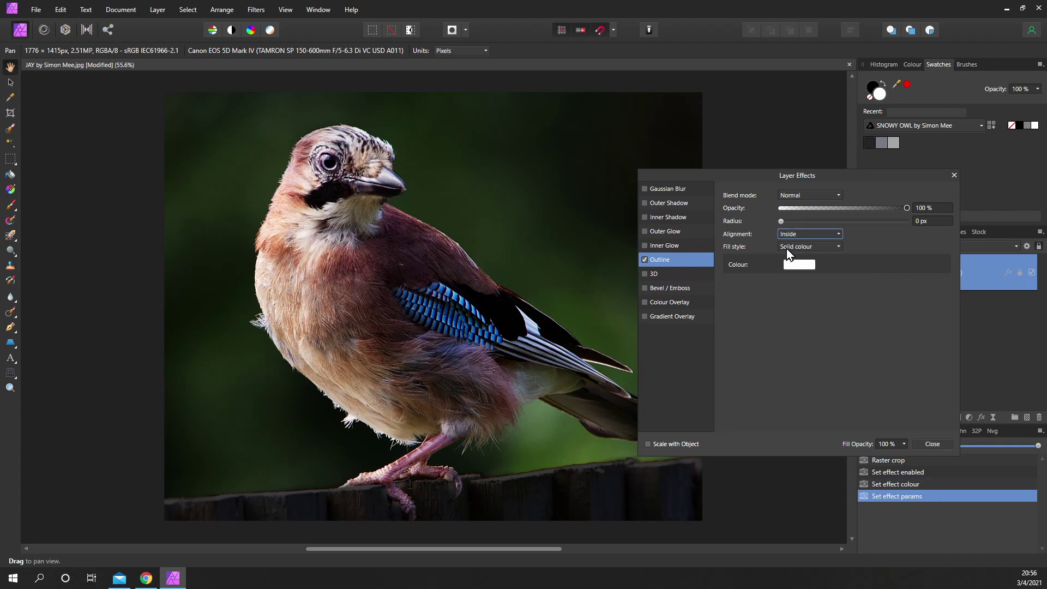
pyautogui.moveTo(781, 222); pyautogui.dragTo(825, 222)
pyautogui.click(925, 444)
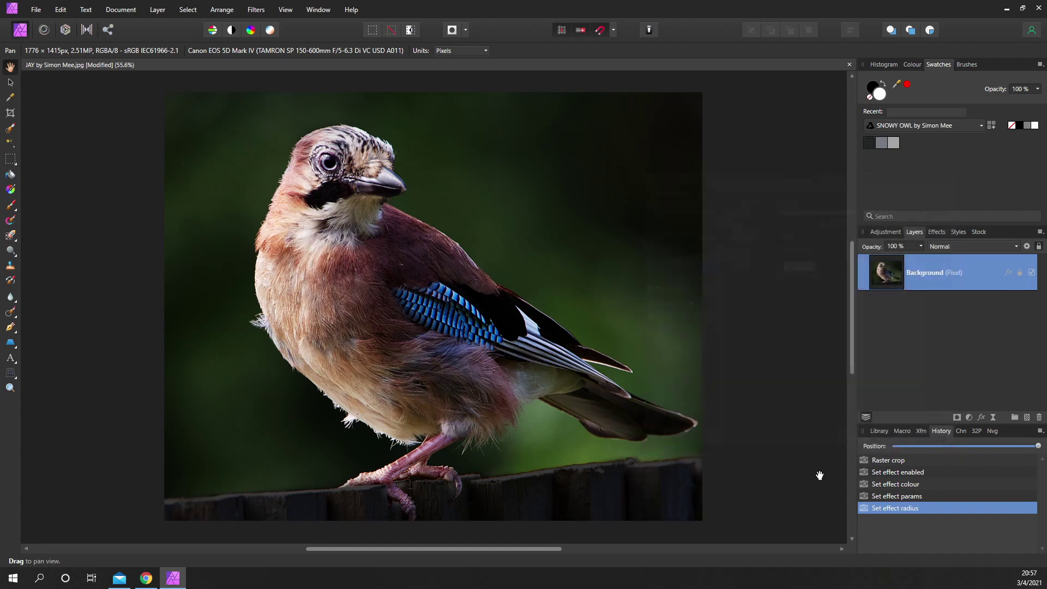
# Enter crop mode and shift the view to inspect the photo edges beyond the crop frame
pyautogui.moveTo(526, 297); pyautogui.dragTo(484, 299)
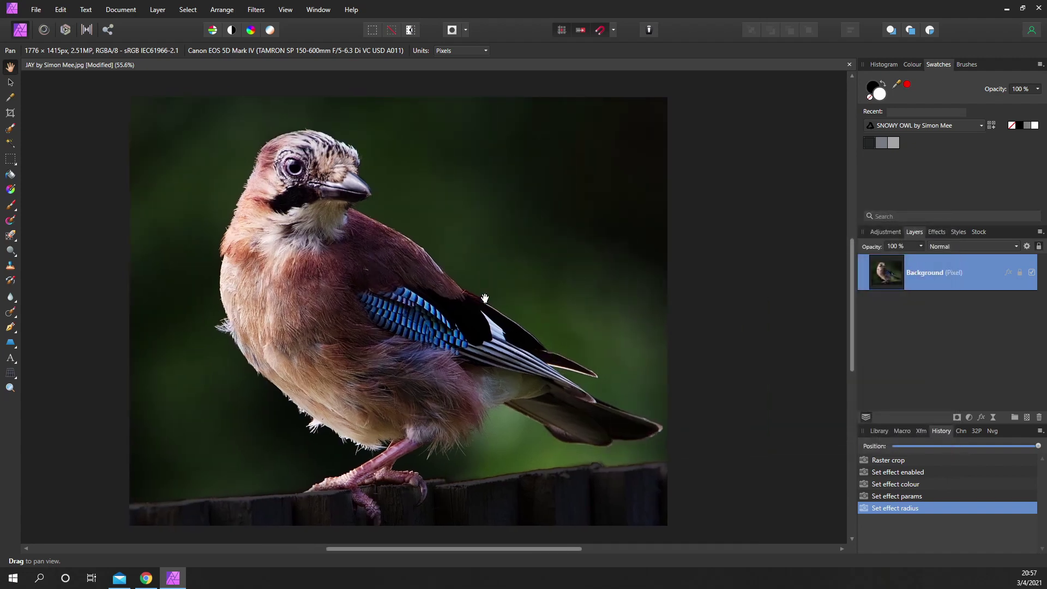
pyautogui.click(11, 114)
pyautogui.scroll(-2, 203, 91)
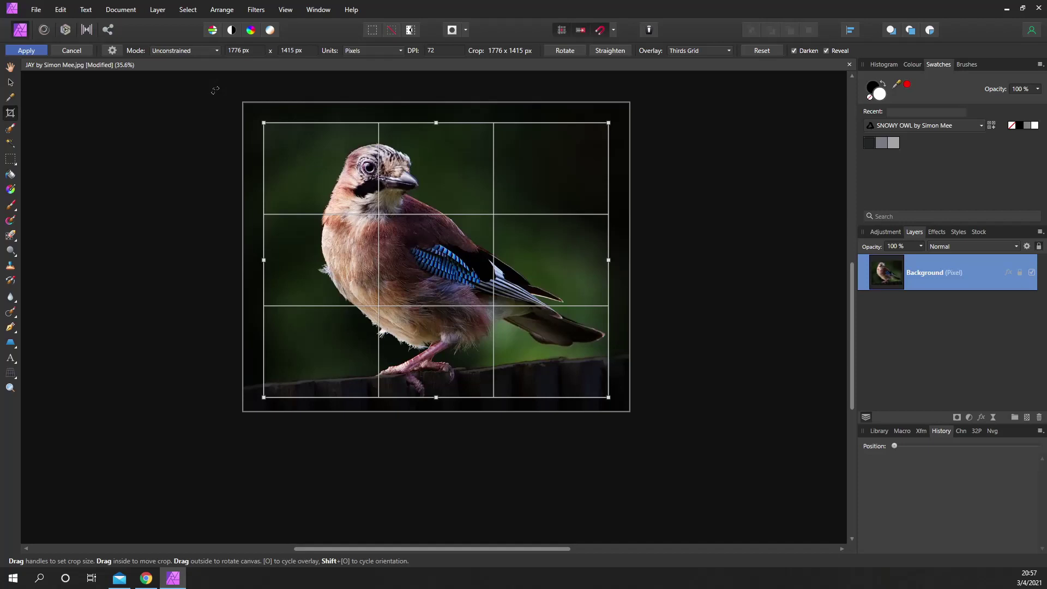
pyautogui.scroll(3, 213, 88)
pyautogui.scroll(2, 213, 89)
pyautogui.scroll(2, 257, 98)
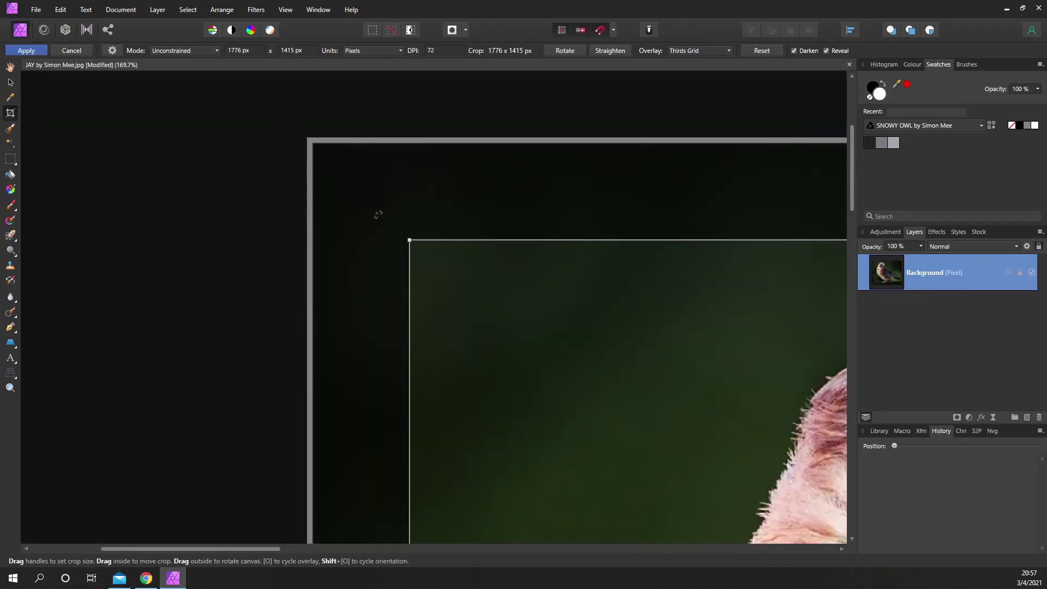
pyautogui.scroll(-2, 250, 180)
pyautogui.scroll(-2, 221, 180)
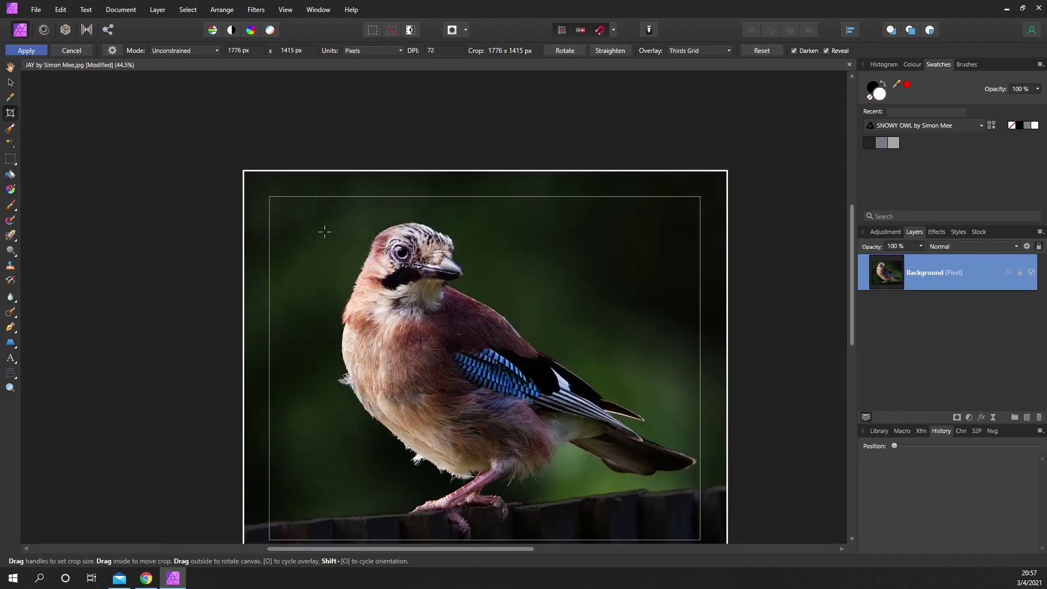
pyautogui.moveTo(325, 233); pyautogui.dragTo(331, 181)
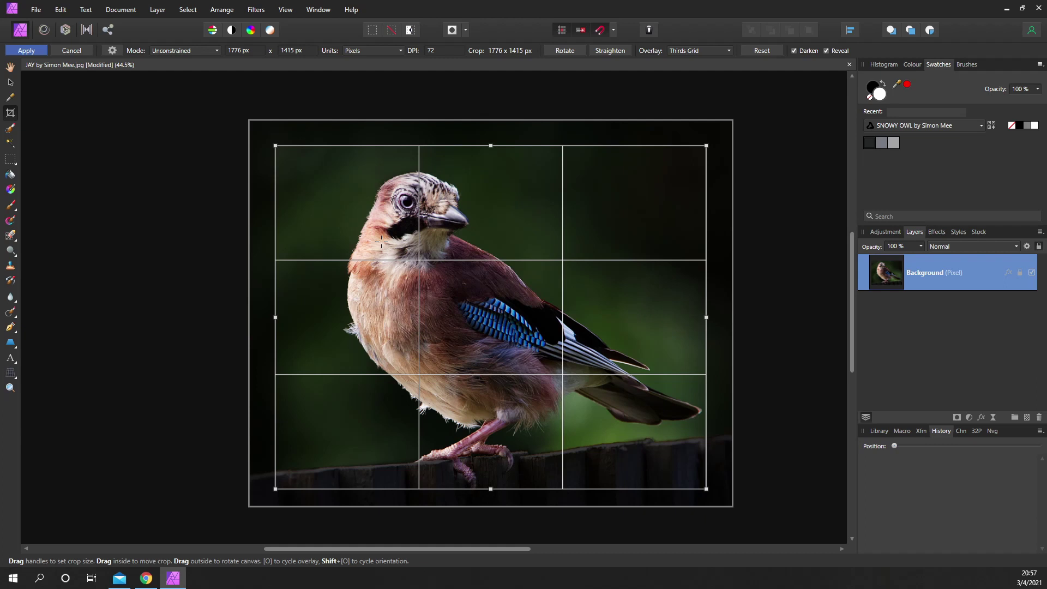
# Apply the unchanged crop and bring up the Background layer's options
pyautogui.click(27, 50)
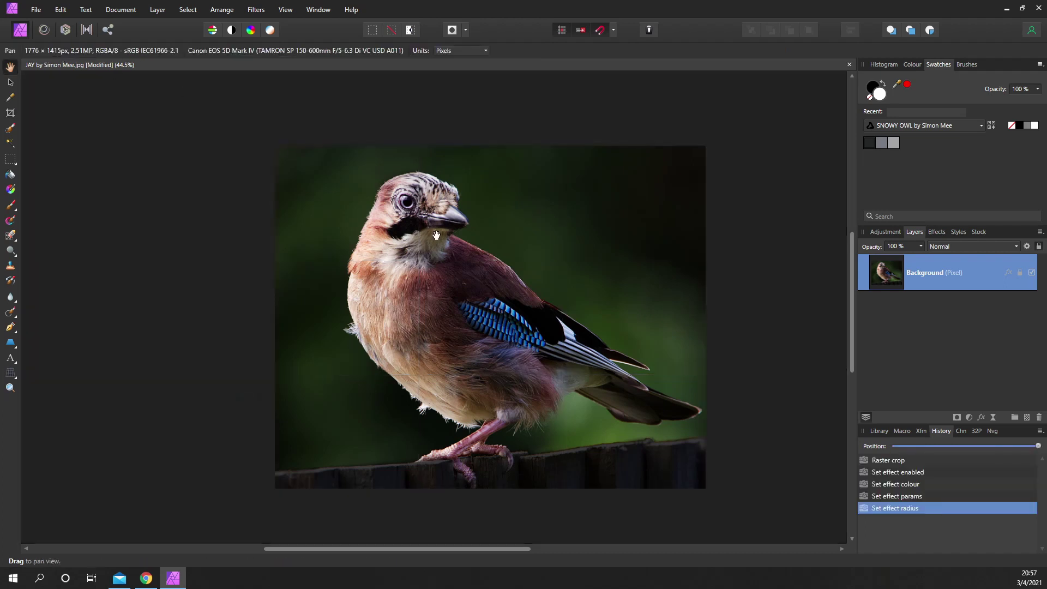
pyautogui.moveTo(437, 236); pyautogui.dragTo(390, 213)
pyautogui.rightClick(887, 280)
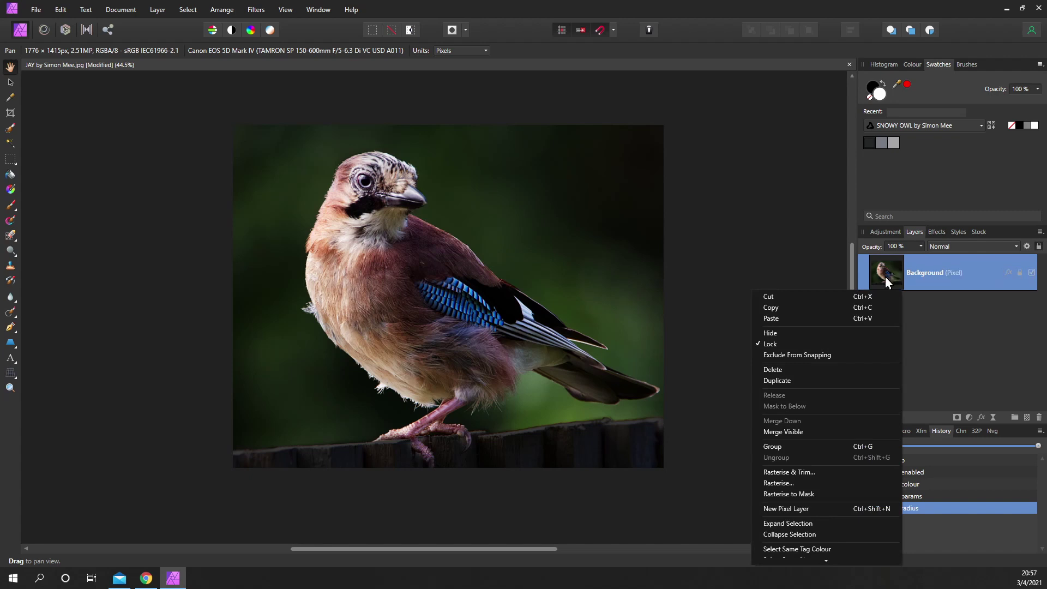
# Rasterise & Trim the layer with Preserve layer FX kept, revealing the white border
pyautogui.click(808, 472)
pyautogui.moveTo(503, 239); pyautogui.dragTo(707, 189)
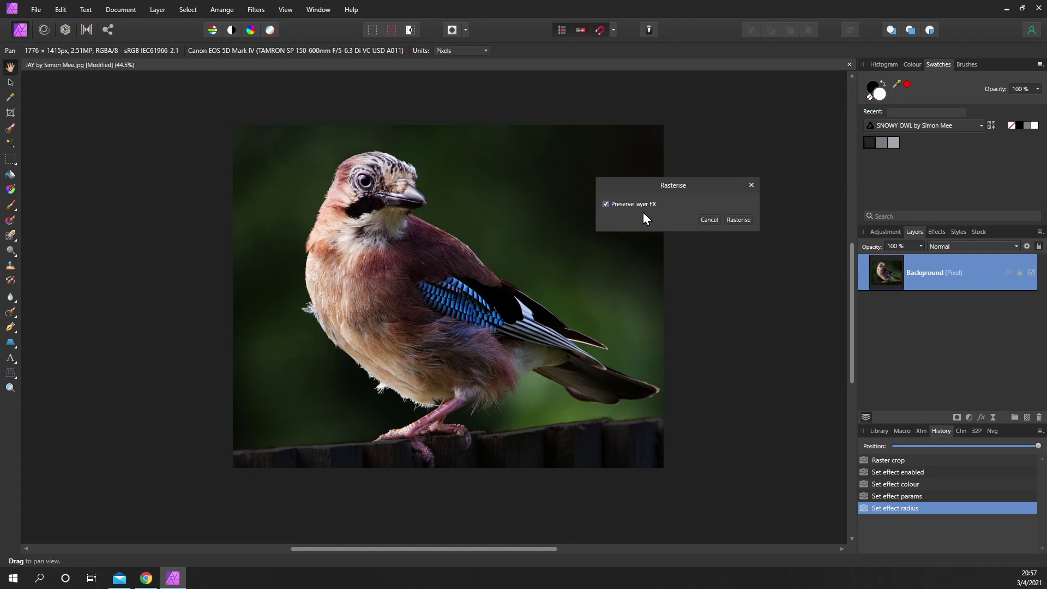
pyautogui.click(738, 220)
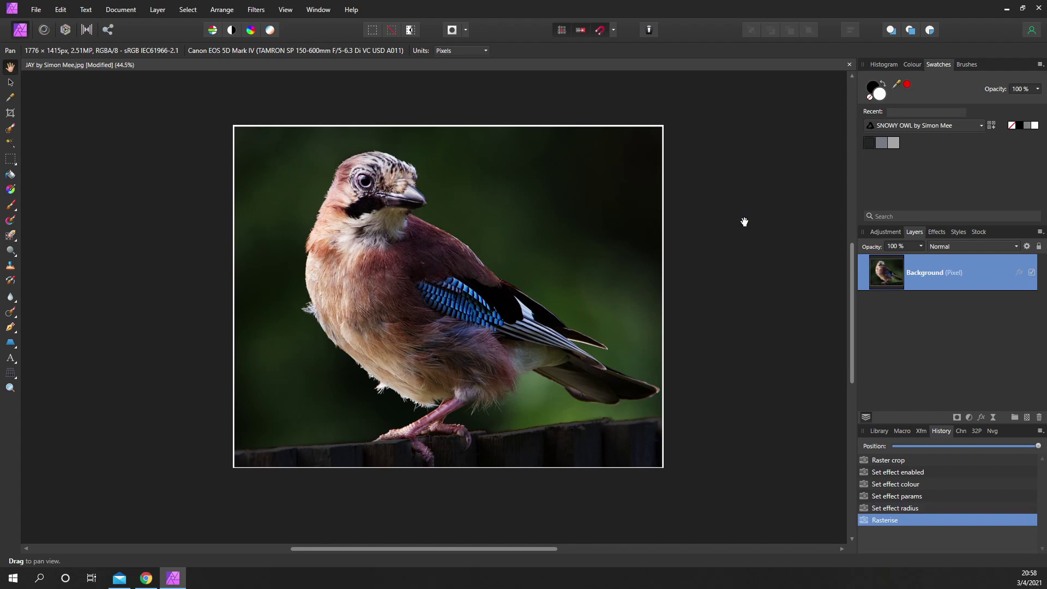
# Extend the crop frame past the top-left corner to 1823 × 1474 px without applying
pyautogui.click(11, 112)
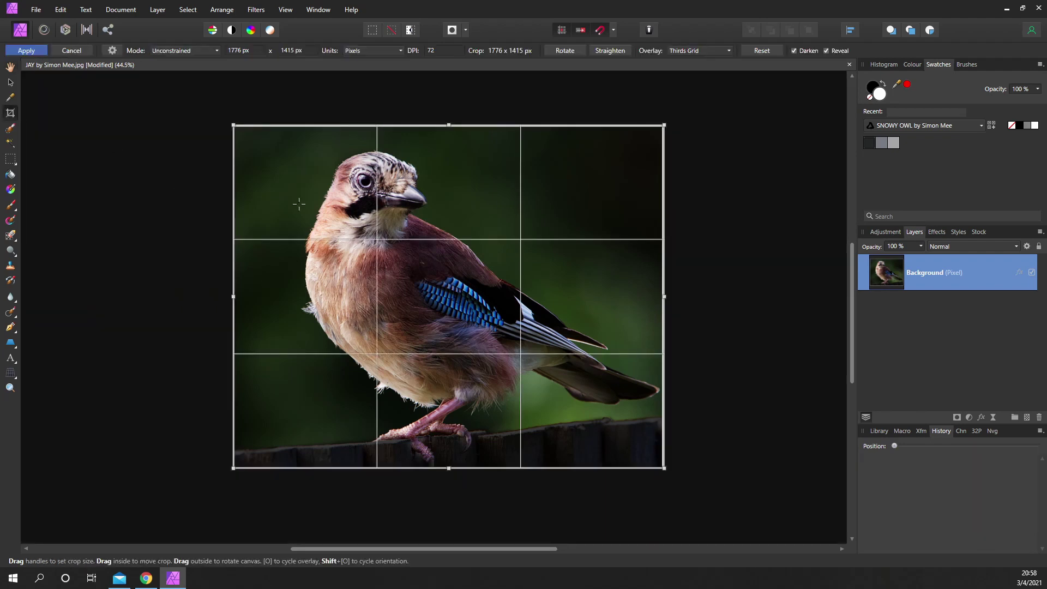
pyautogui.moveTo(235, 125); pyautogui.dragTo(201, 95)
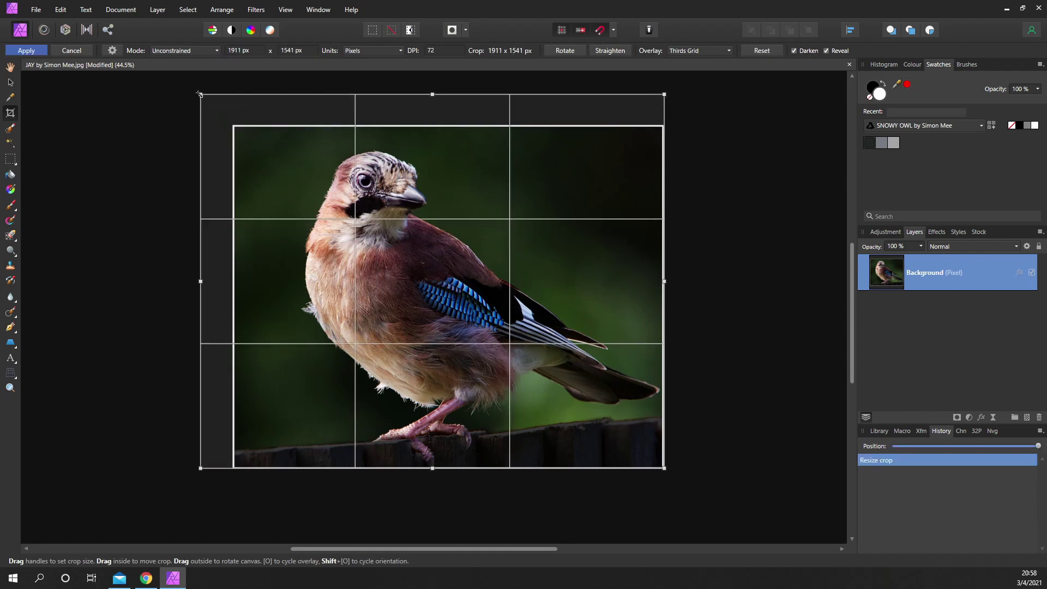
pyautogui.moveTo(202, 95); pyautogui.dragTo(221, 110)
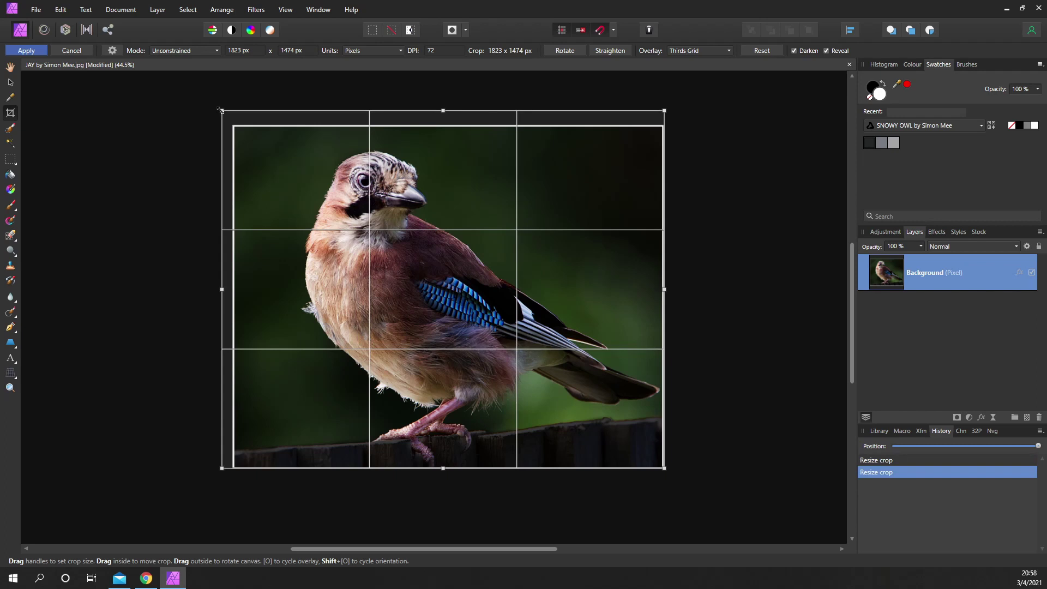